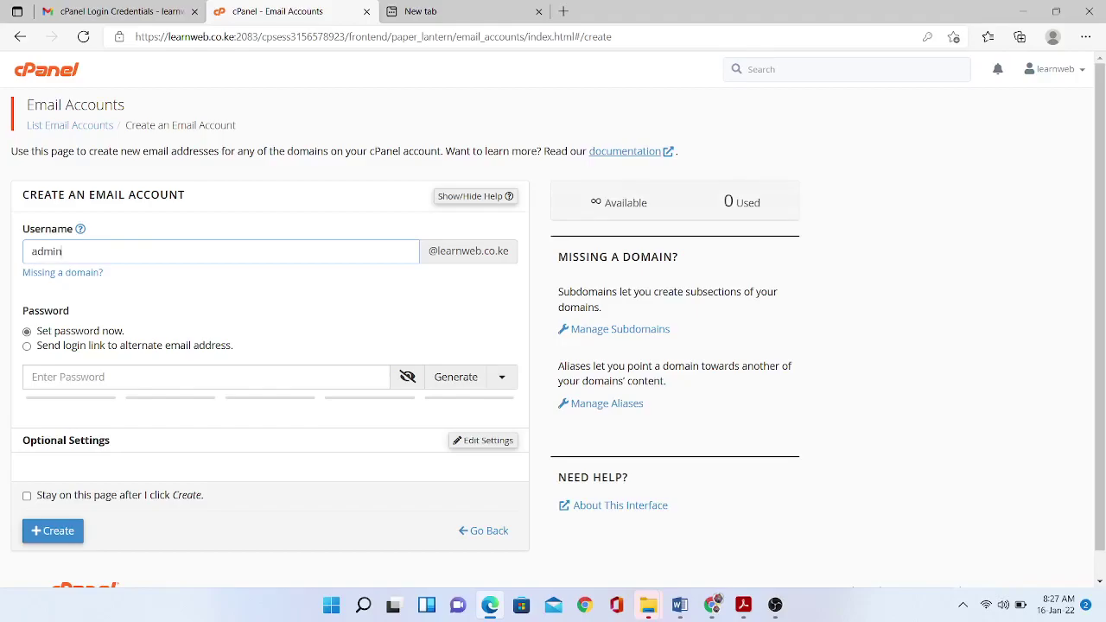
# Create the admin mailbox with a strong password, then open a fresh create-account form.
pyautogui.click(206, 377)
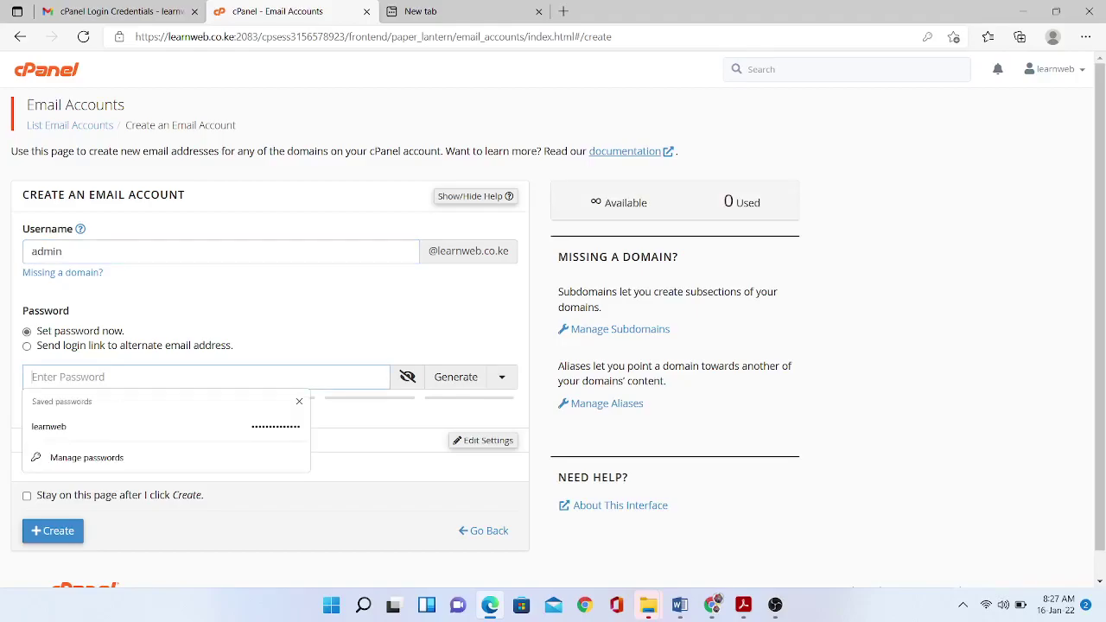
pyautogui.write('•••••')
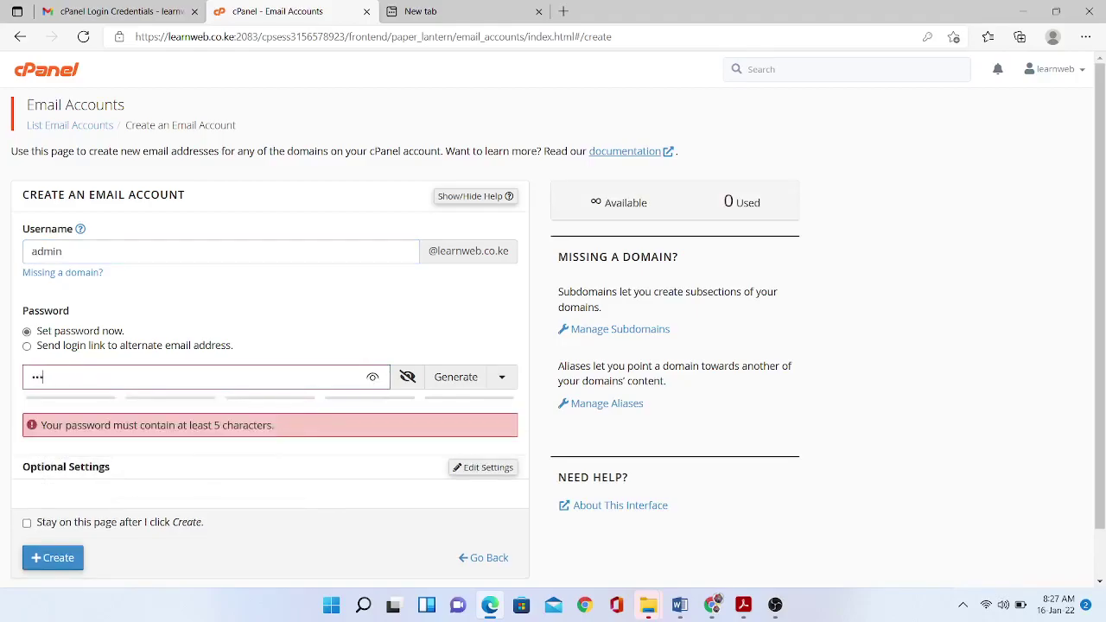
pyautogui.write('••••••')
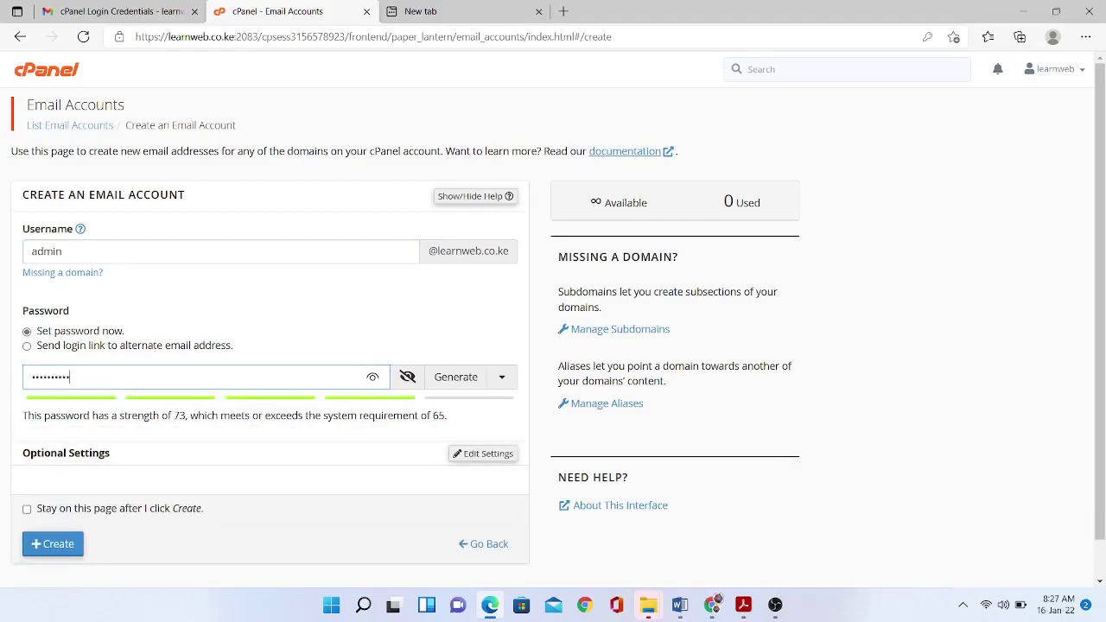
pyautogui.write('••••')
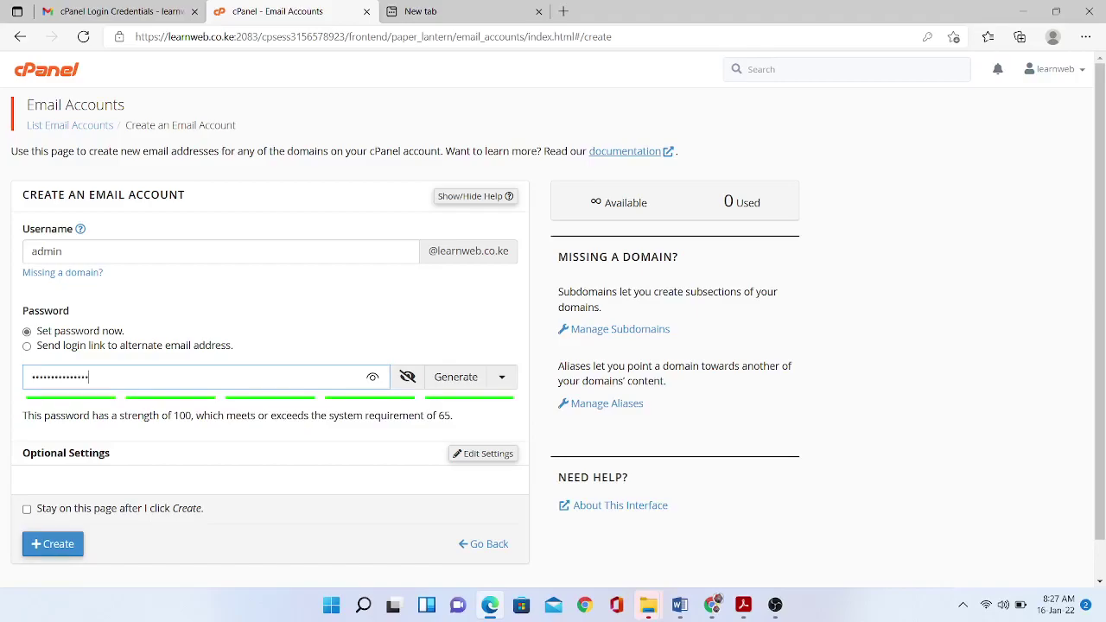
pyautogui.click(53, 543)
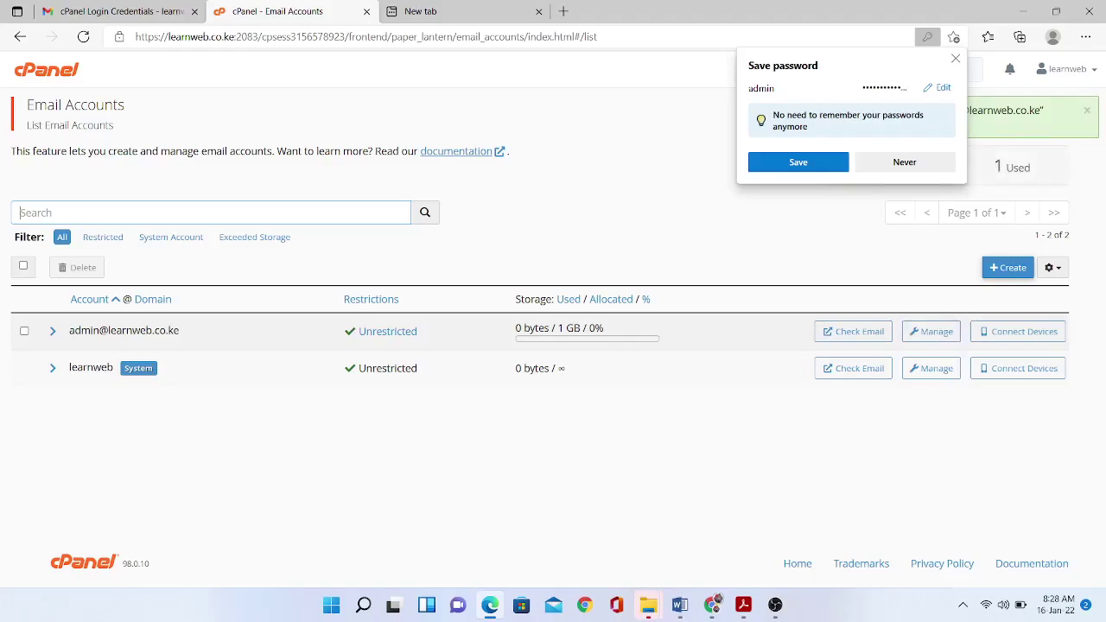
pyautogui.click(1008, 268)
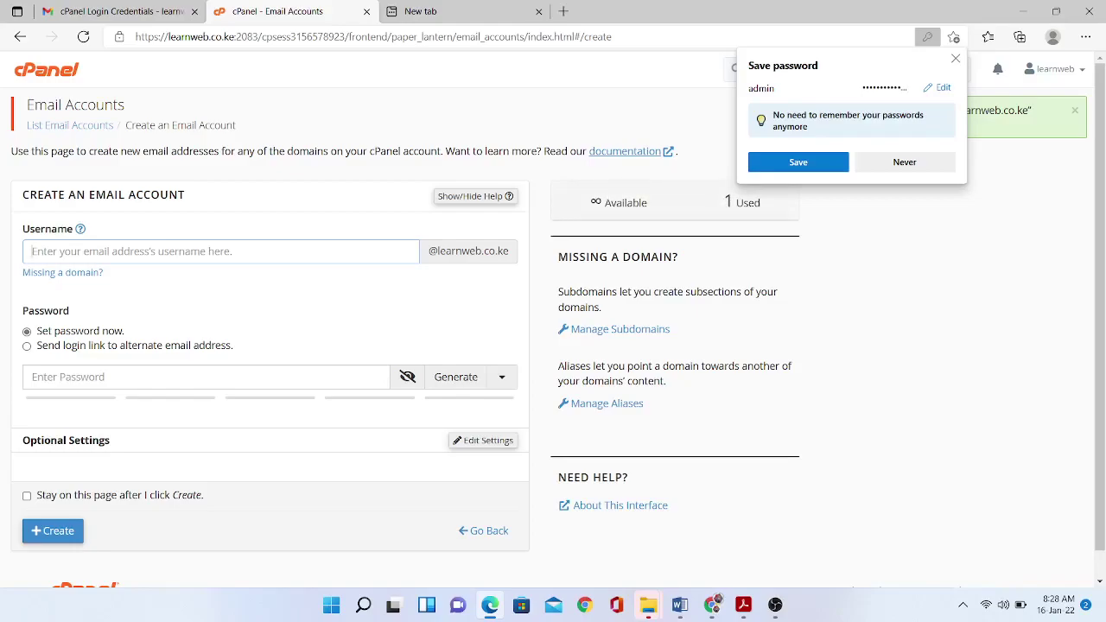
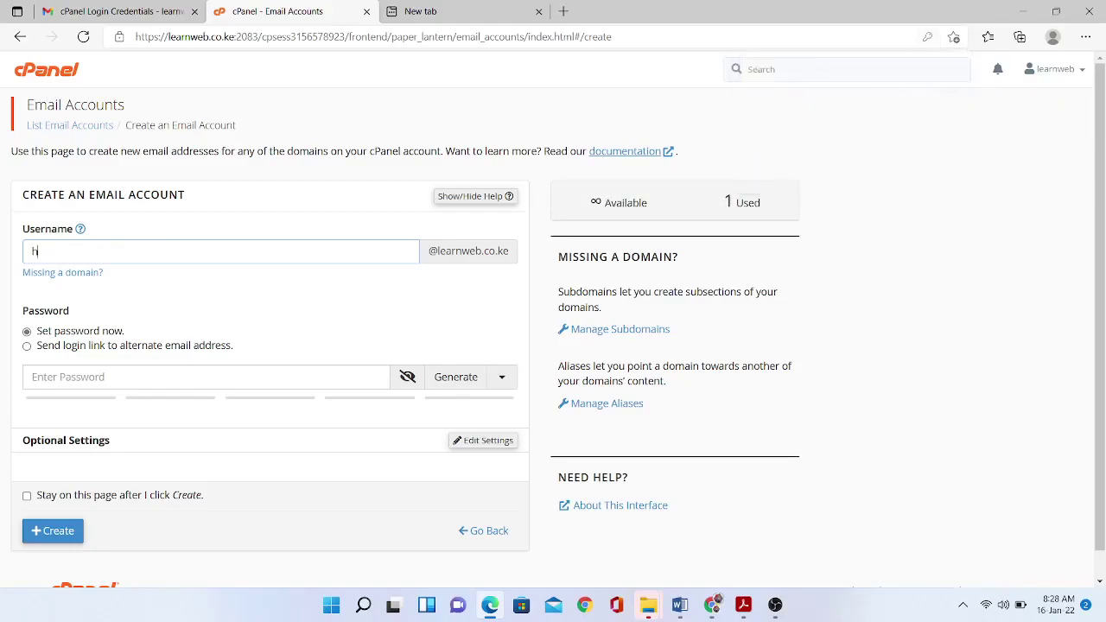
# Create the info mailbox with a strong password and let the browser save that password.
pyautogui.press('BackSpace')
pyautogui.click(205, 377)
pyautogui.write('•••••••••••')
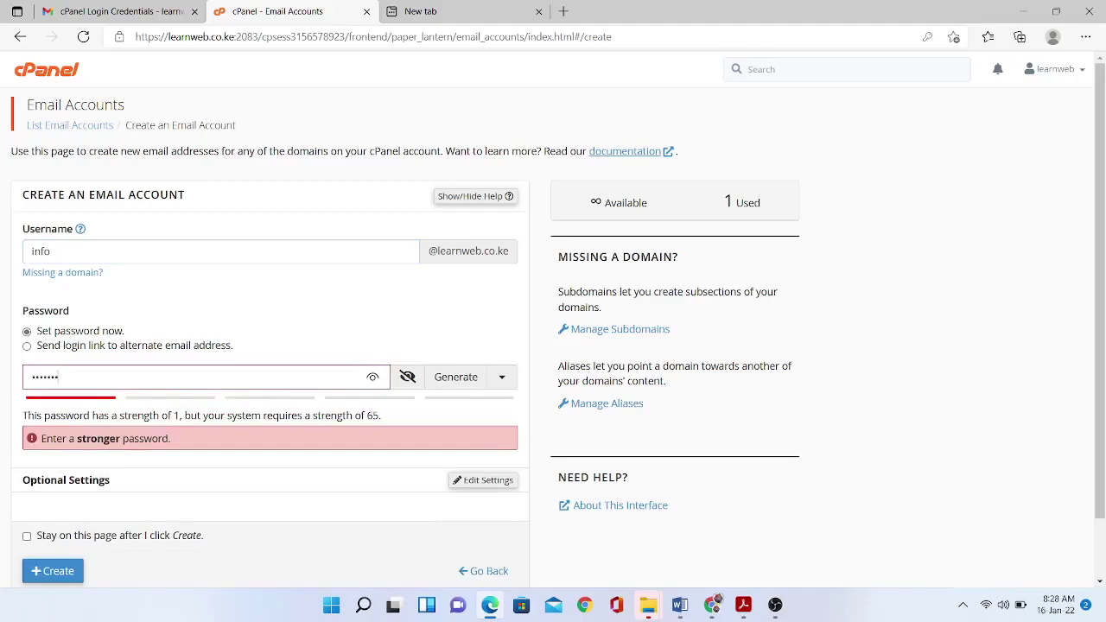
pyautogui.write('••••')
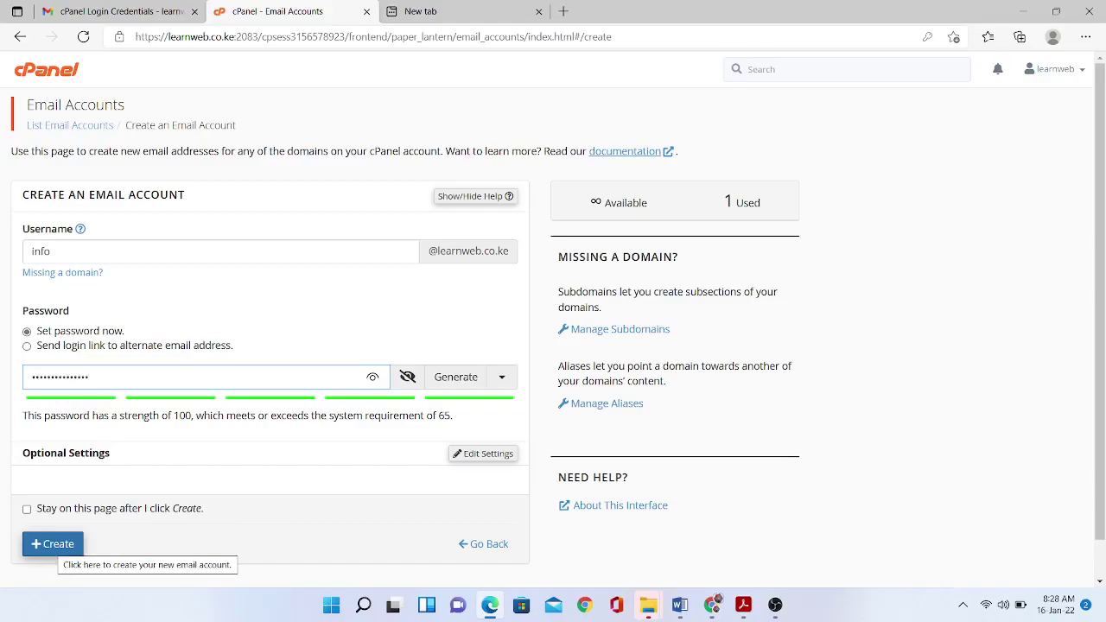
pyautogui.click(53, 544)
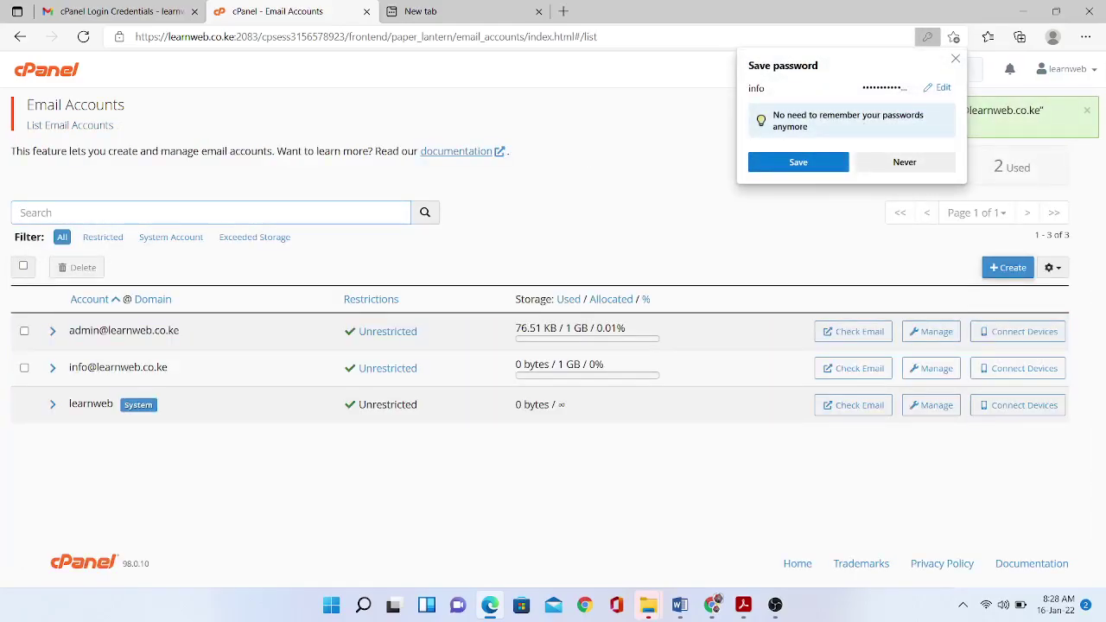
pyautogui.click(798, 161)
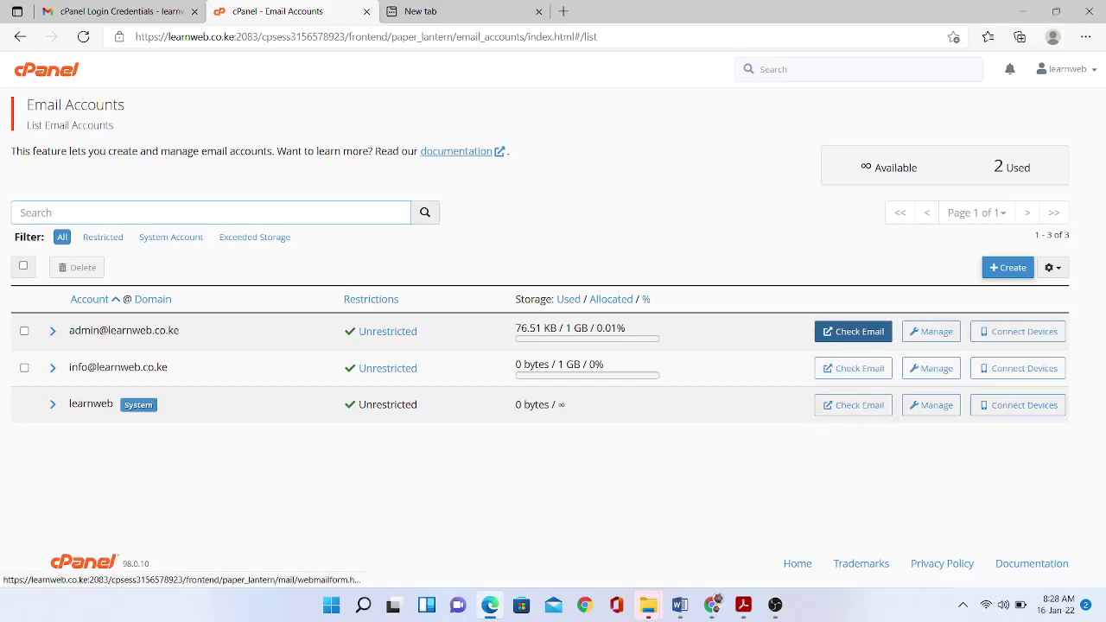
# Launch Webmail for the admin mailbox and enter its Roundcube inbox.
pyautogui.click(853, 332)
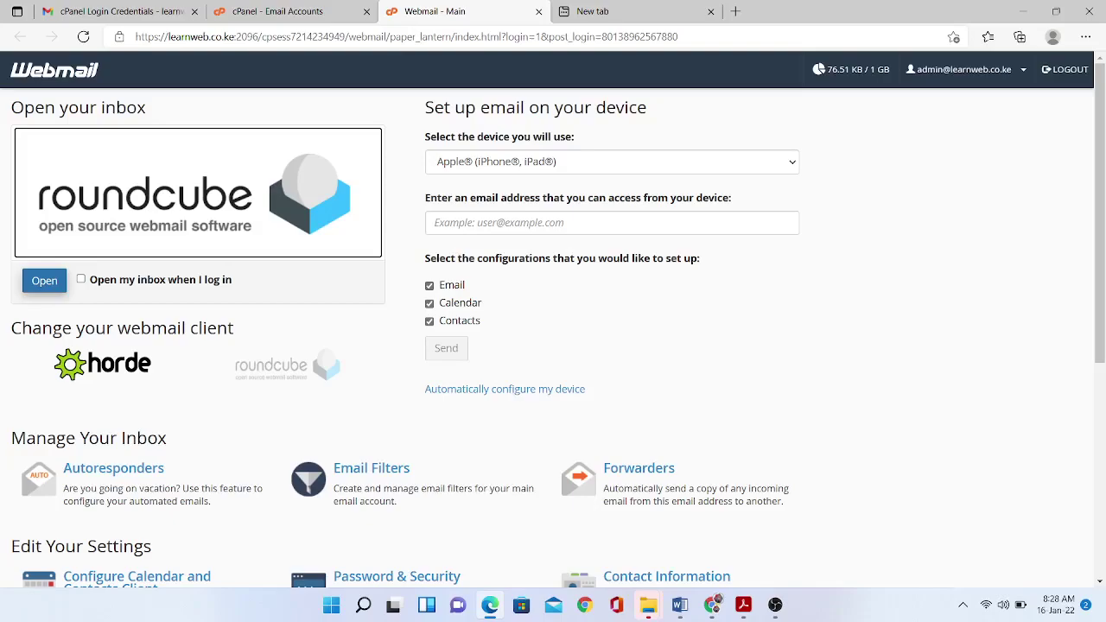
pyautogui.click(80, 279)
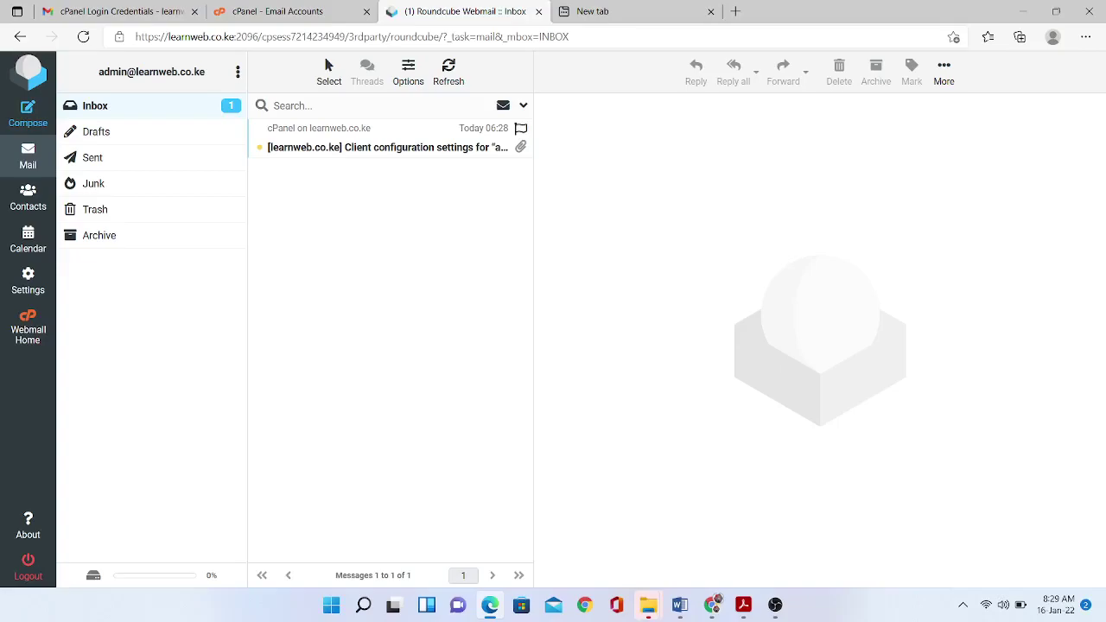
# Read through the client configuration settings email in the admin inbox.
pyautogui.click(387, 147)
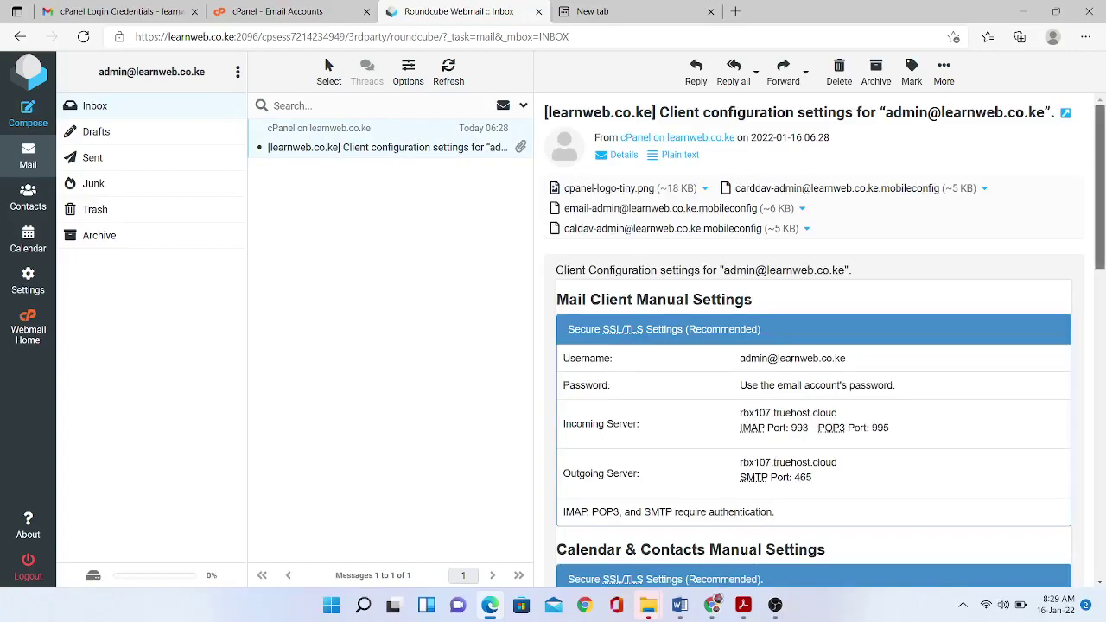
pyautogui.scroll(-3, 813, 346)
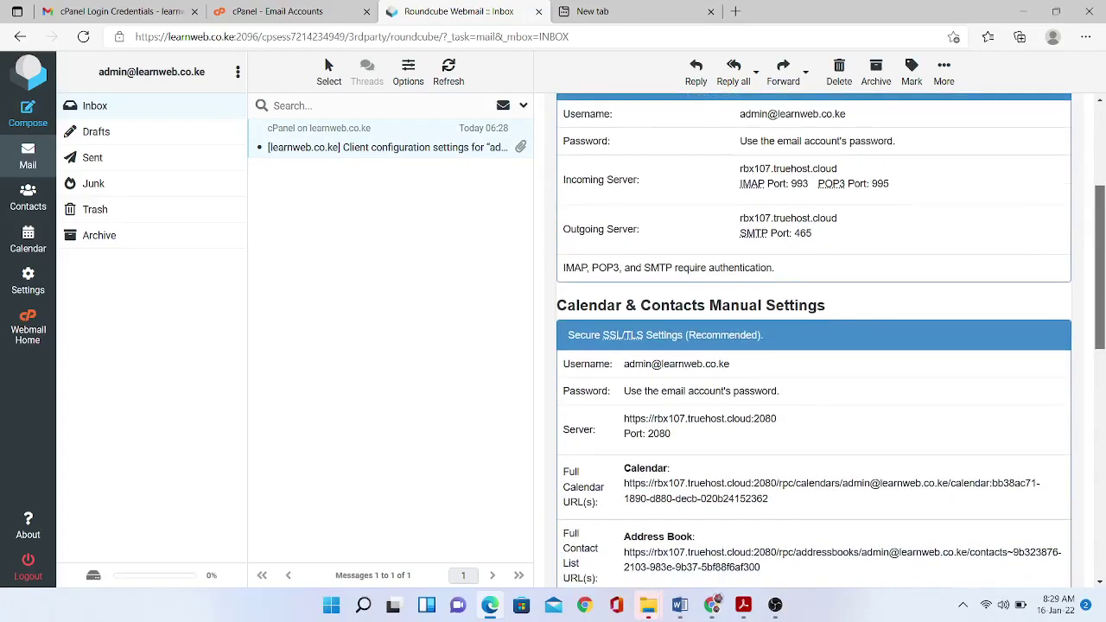
pyautogui.scroll(1, 813, 346)
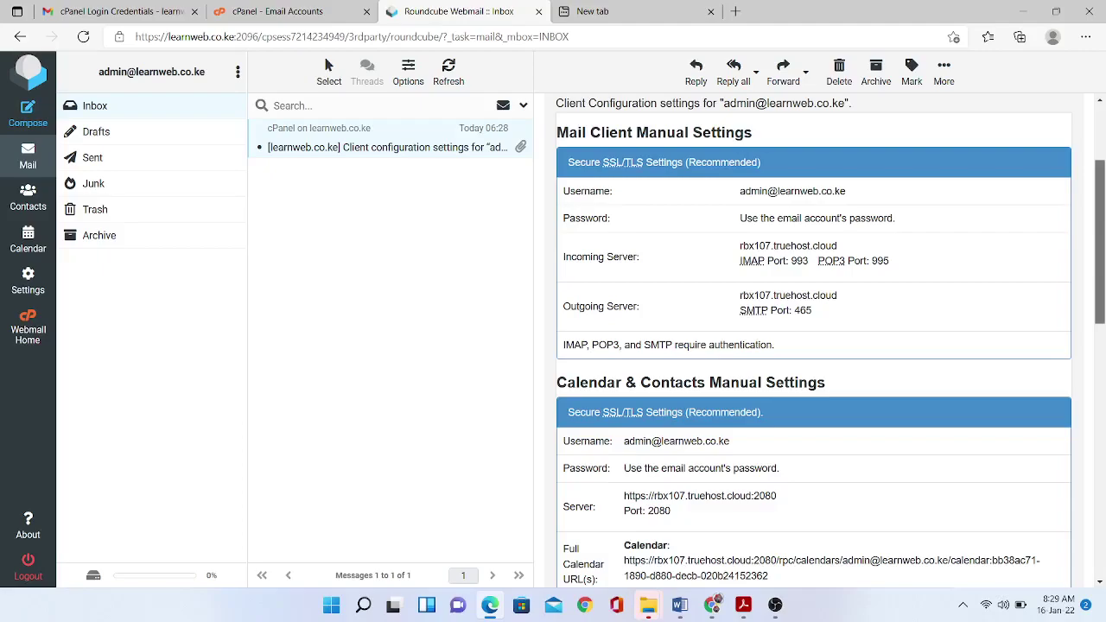
pyautogui.scroll(1, 812, 346)
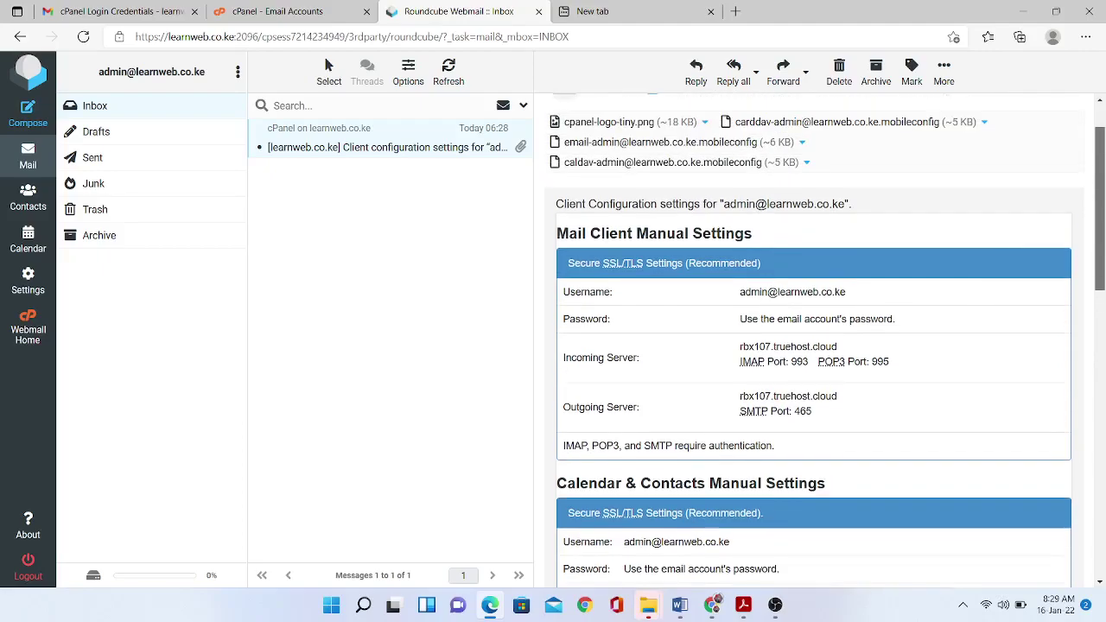
pyautogui.scroll(1, 813, 346)
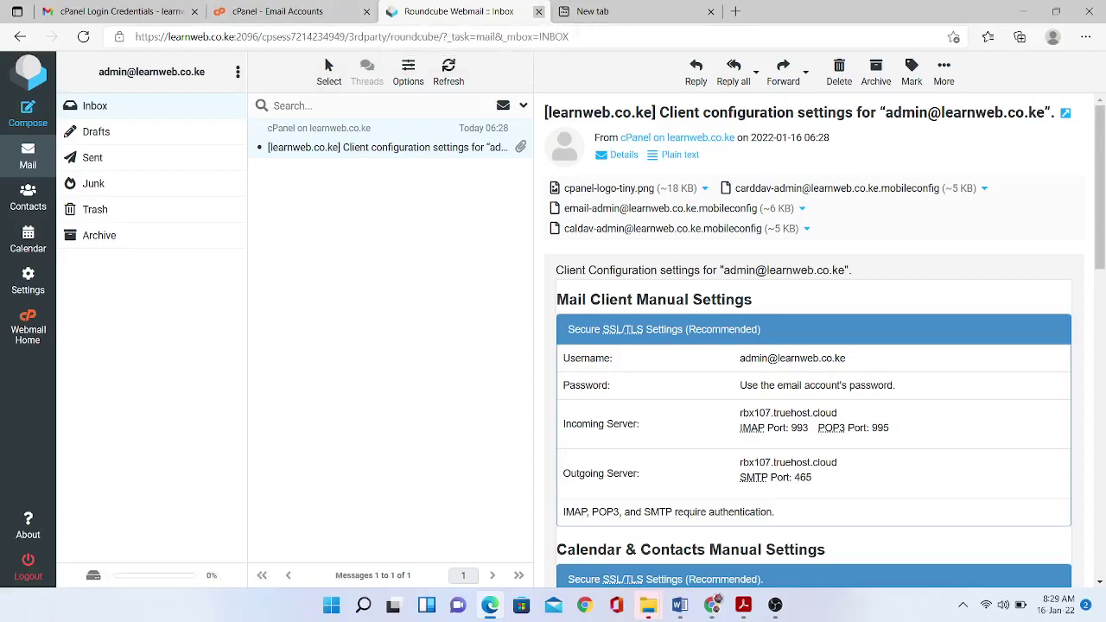
# Close the Roundcube tab, glance at the Gmail tab, and return to cPanel's Email Accounts.
pyautogui.click(538, 12)
pyautogui.click(121, 12)
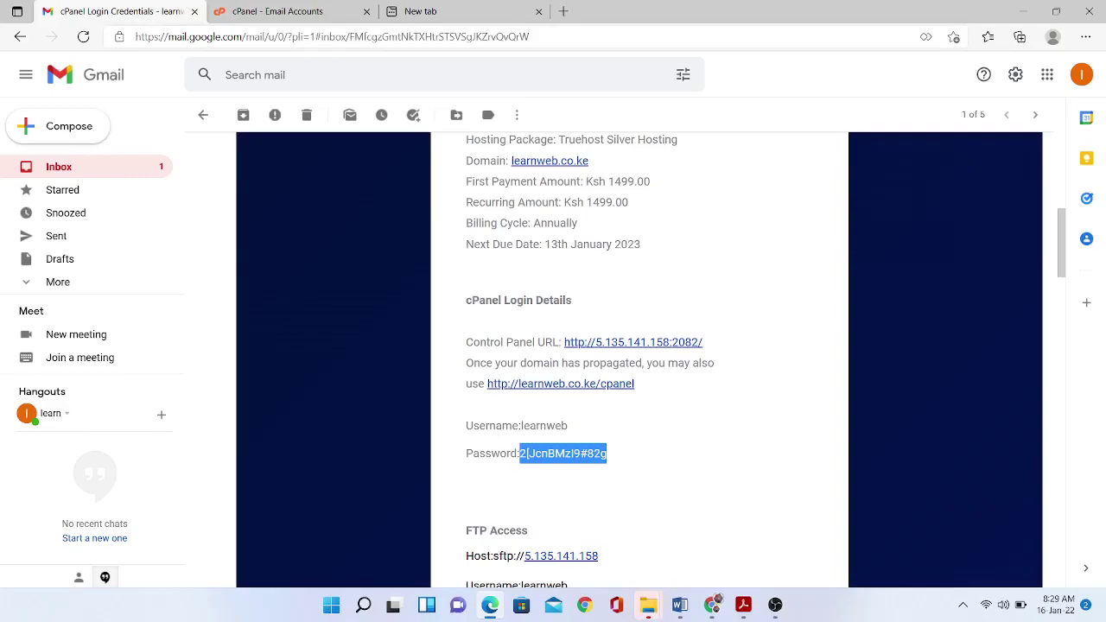
pyautogui.click(277, 11)
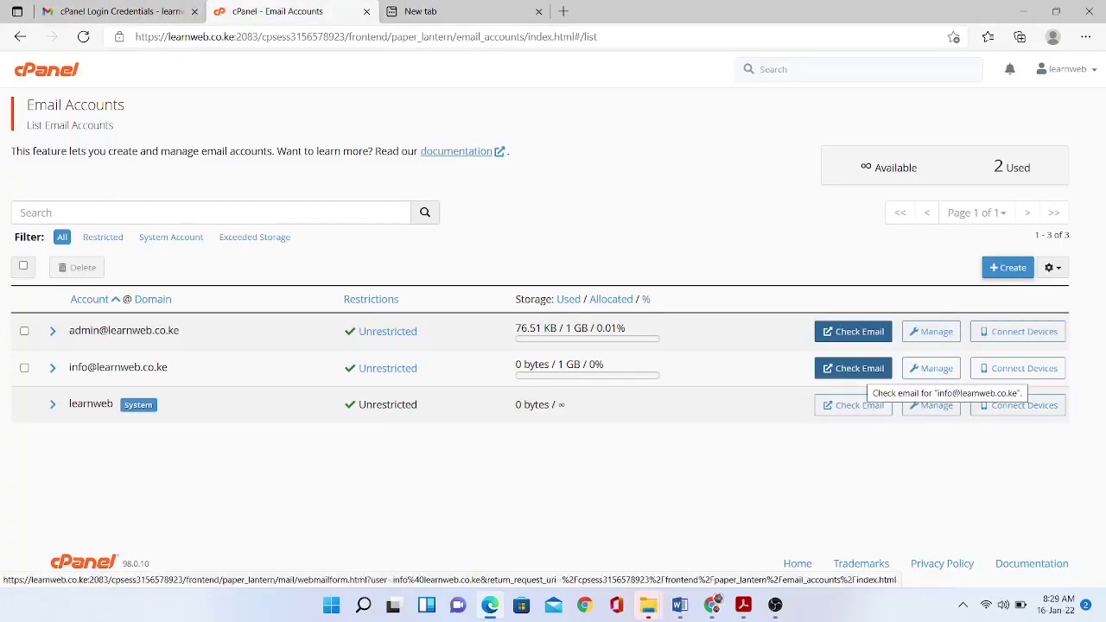
# Open the info mailbox in Roundcube with 'Open my inbox when I log in' ticked, then close it.
pyautogui.click(856, 370)
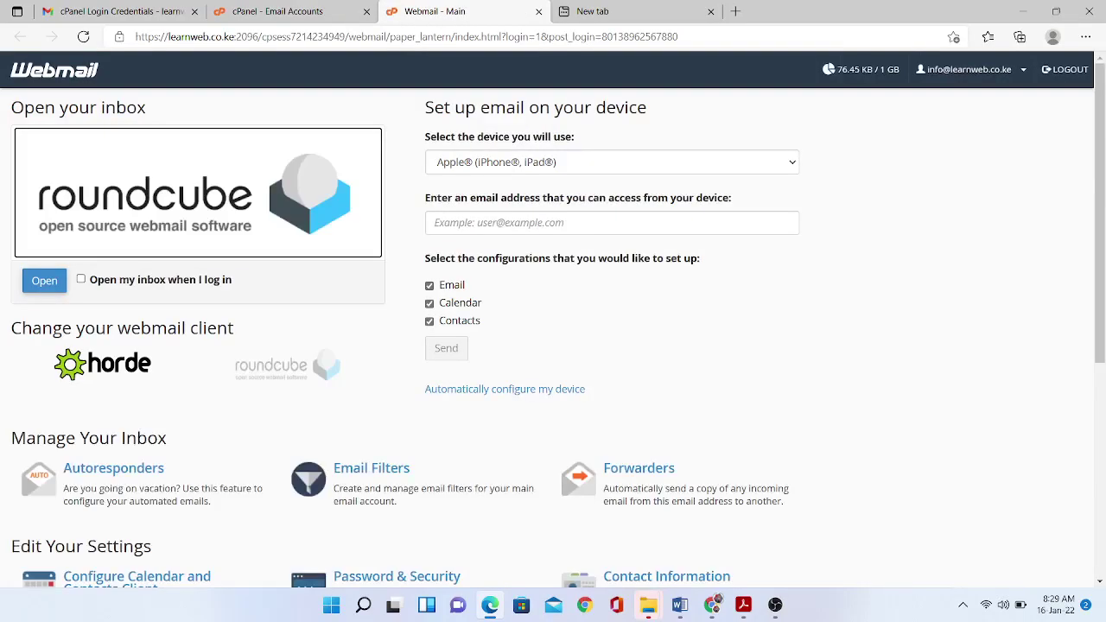
pyautogui.click(81, 279)
pyautogui.click(44, 281)
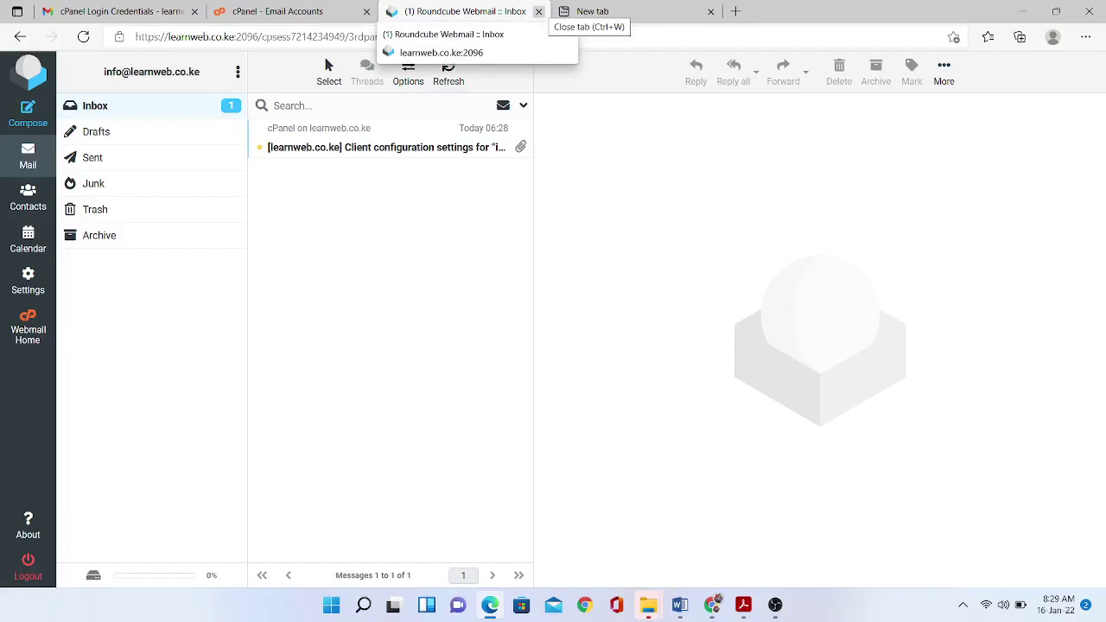
pyautogui.click(538, 11)
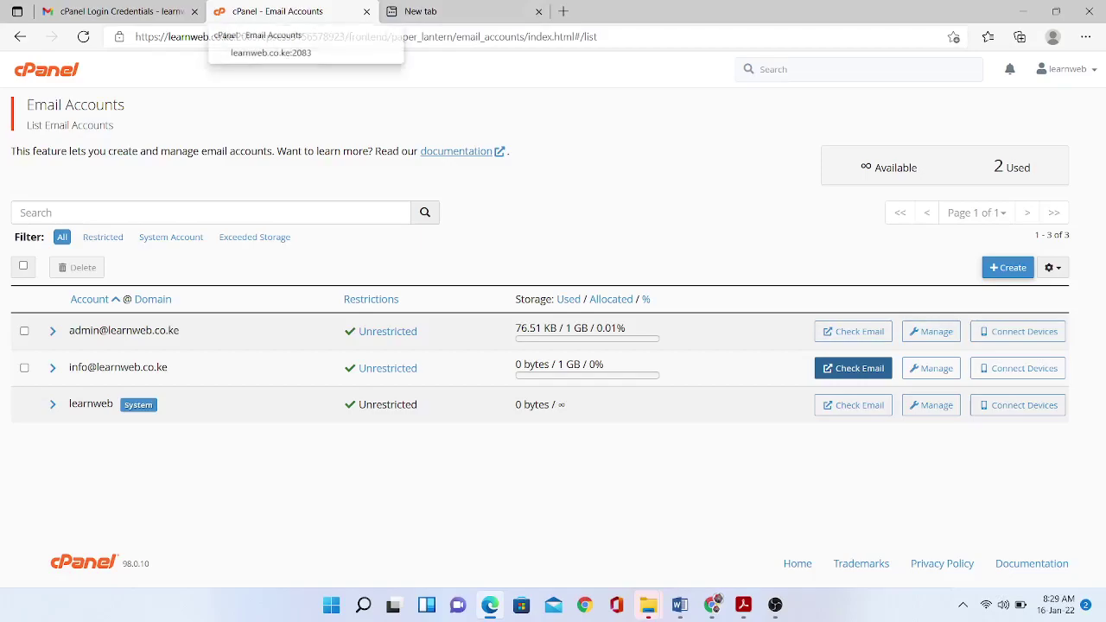
pyautogui.click(432, 11)
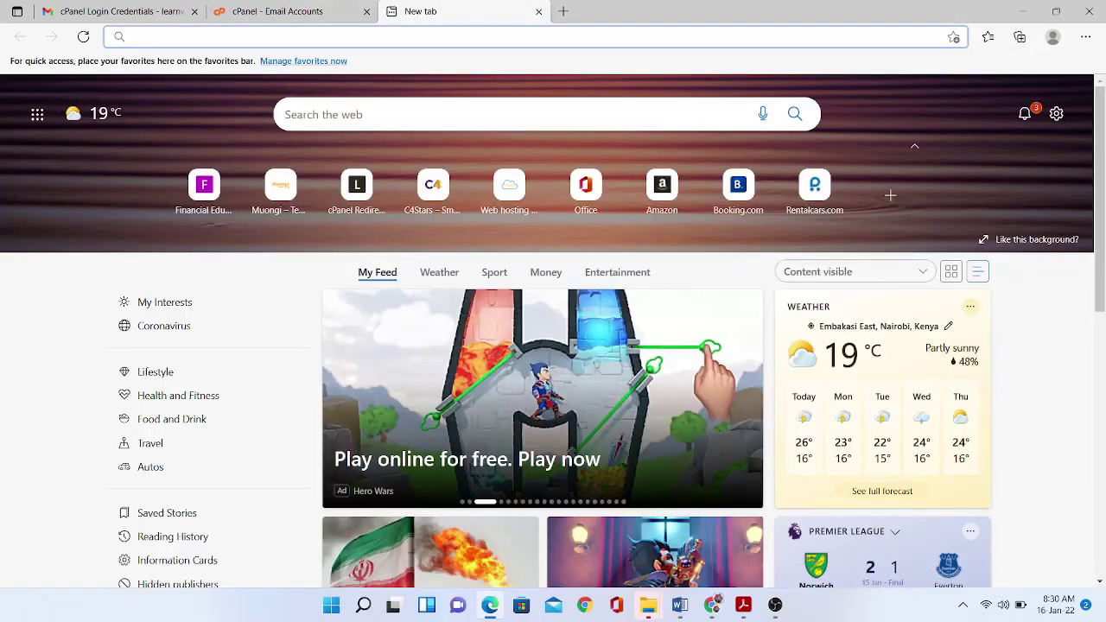
pyautogui.write('www')
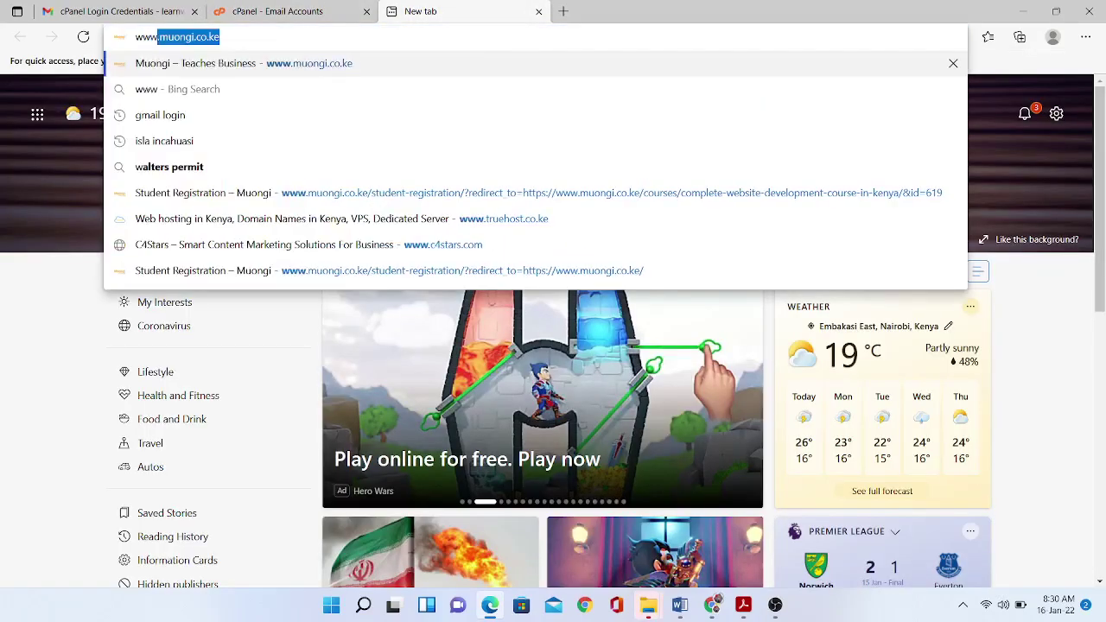
pyautogui.write('.lear')
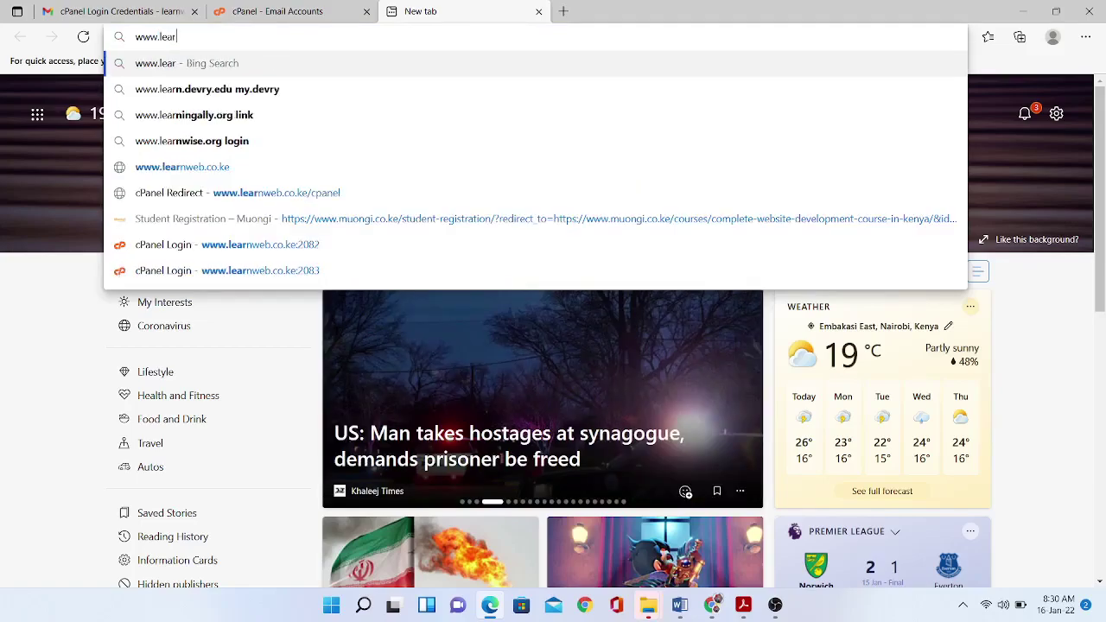
pyautogui.write('nwev')
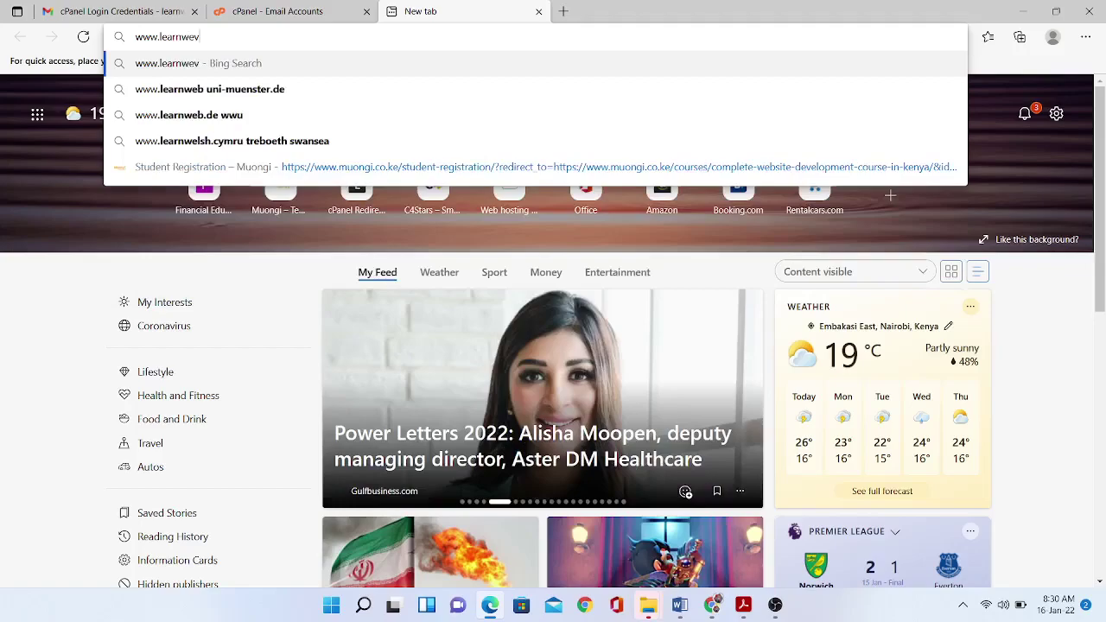
pyautogui.press('BackSpace')
pyautogui.write('b.co.')
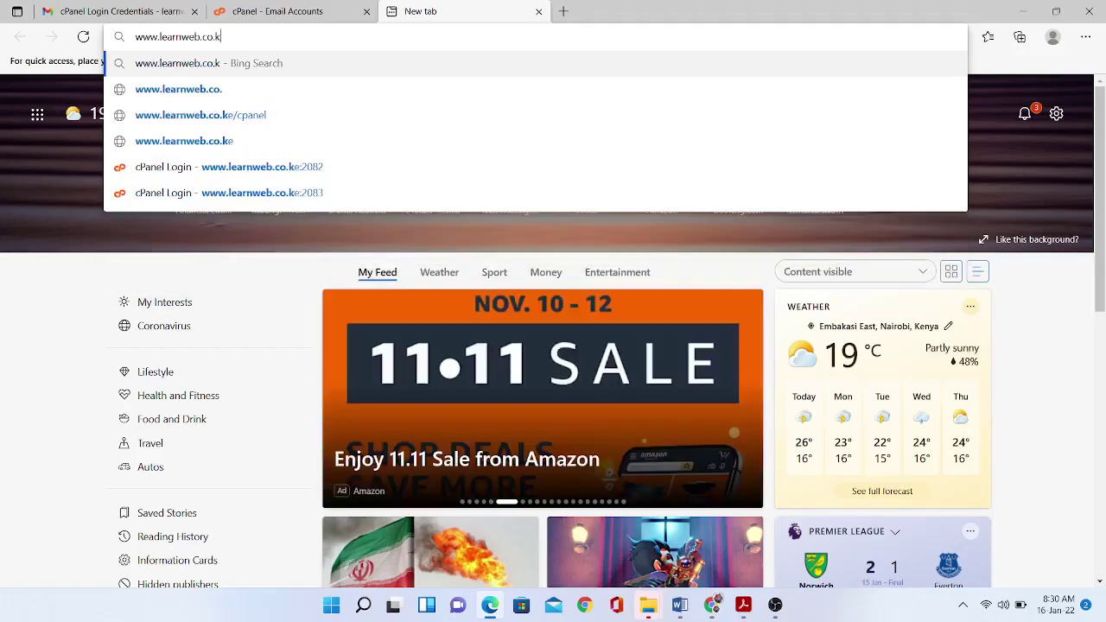
pyautogui.write('ke/web')
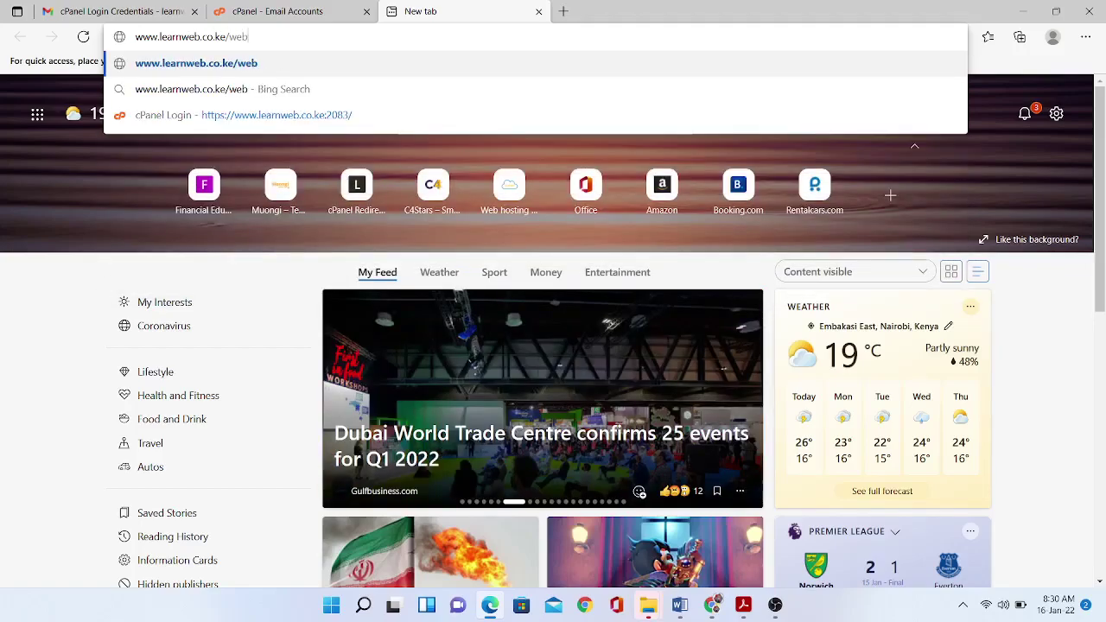
pyautogui.write('mail')
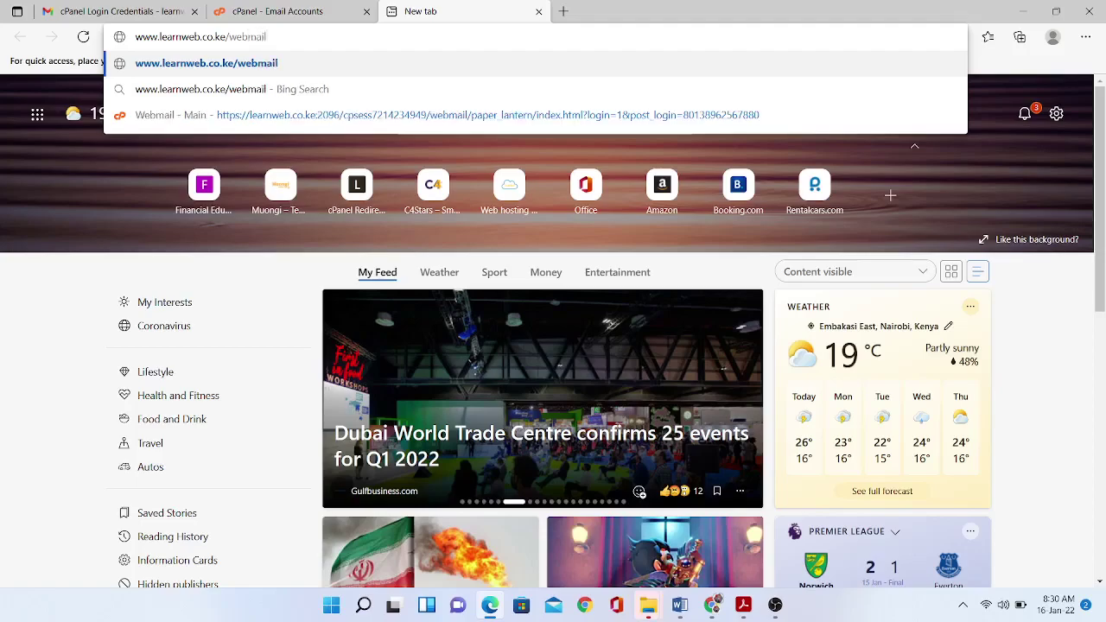
pyautogui.press('Return')
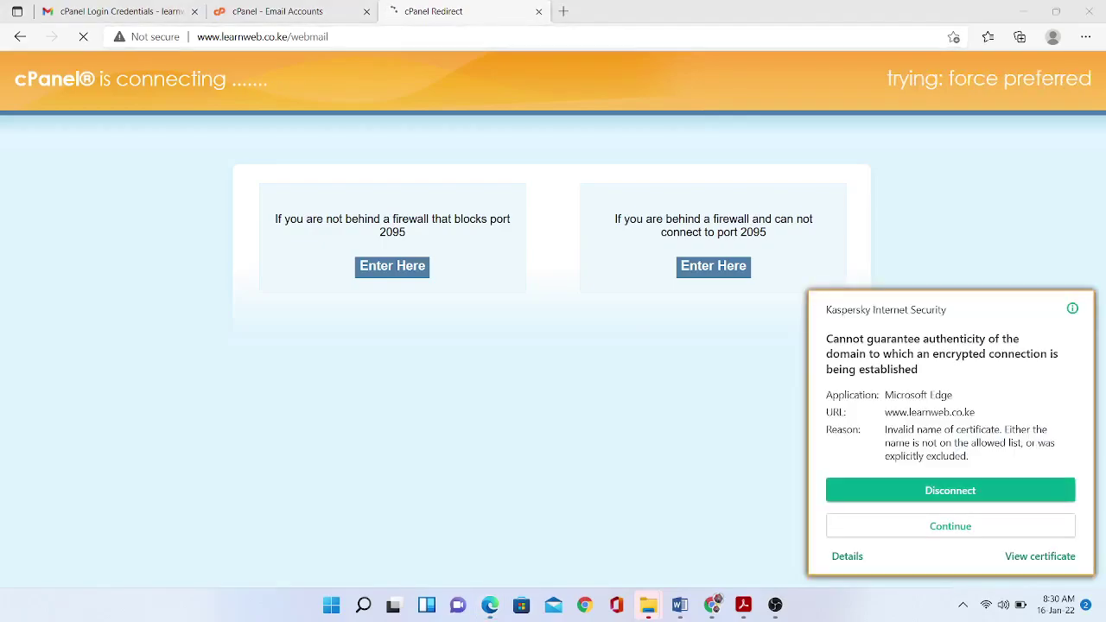
# Bypass the certificate warning and log into Webmail with the info mailbox's address and password.
pyautogui.click(951, 526)
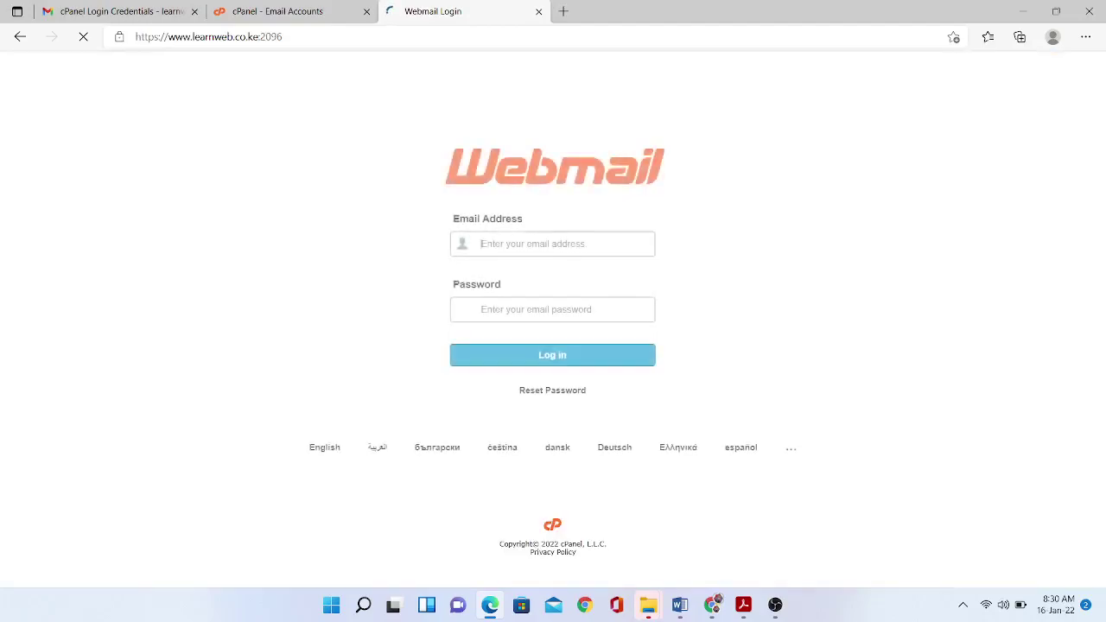
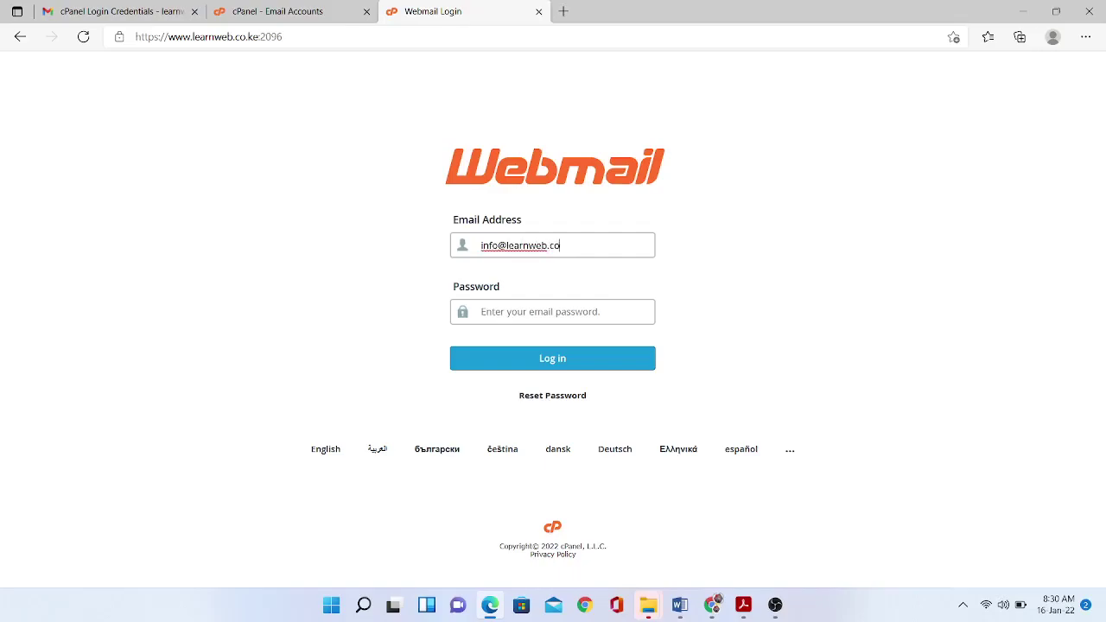
pyautogui.press('Tab')
pyautogui.write('*********')
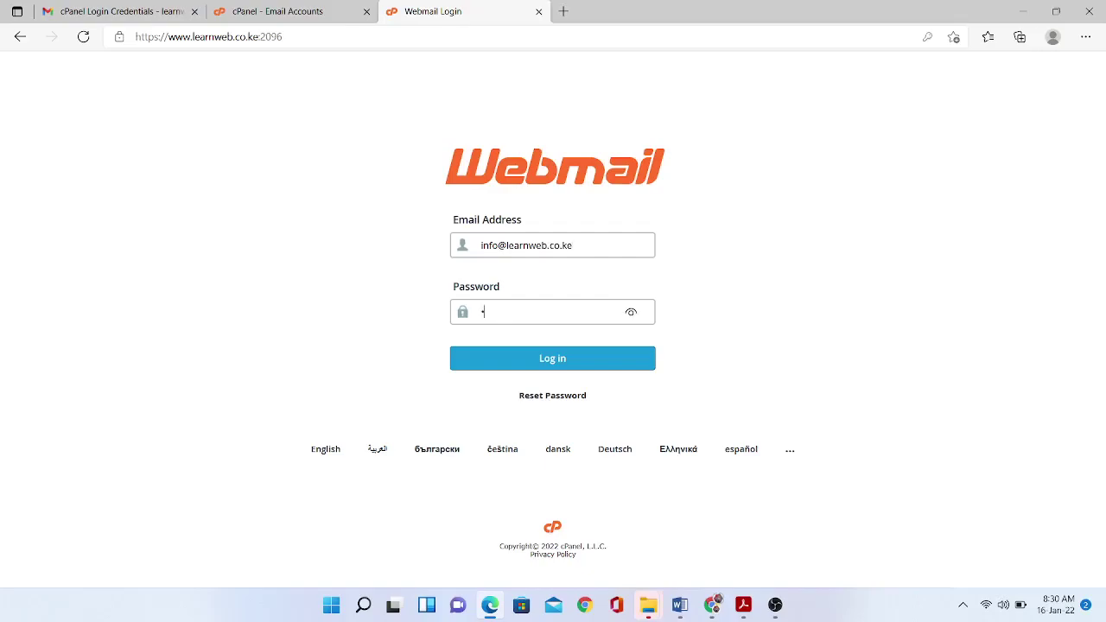
pyautogui.write('*****')
pyautogui.press('Return')
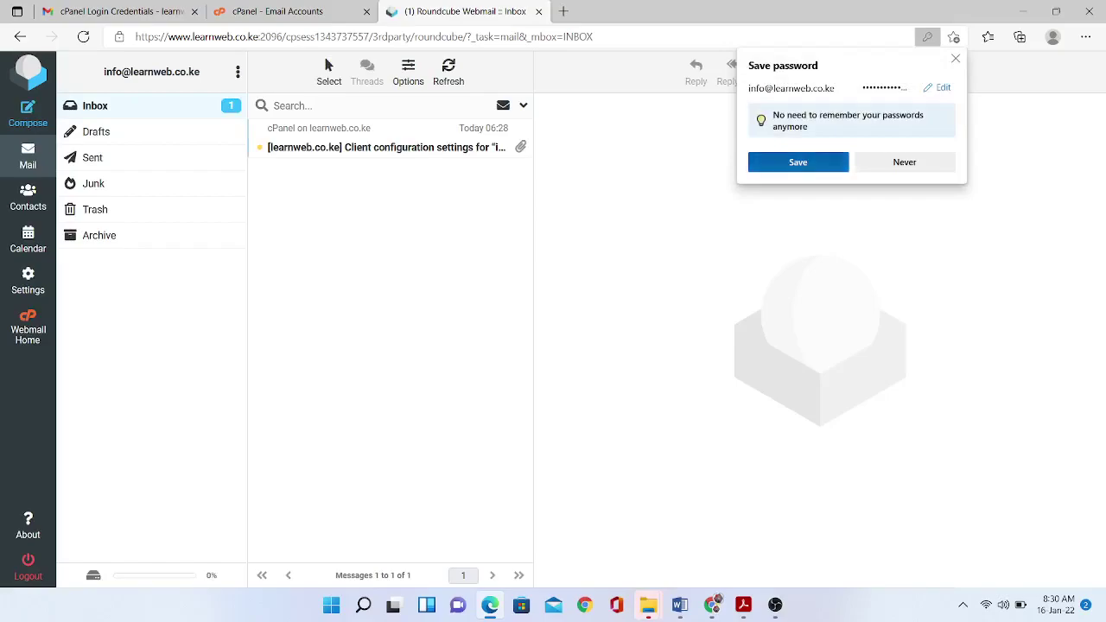
# Save the mailbox password and start a new message to the external recipient titled 'Test Email'.
pyautogui.click(798, 162)
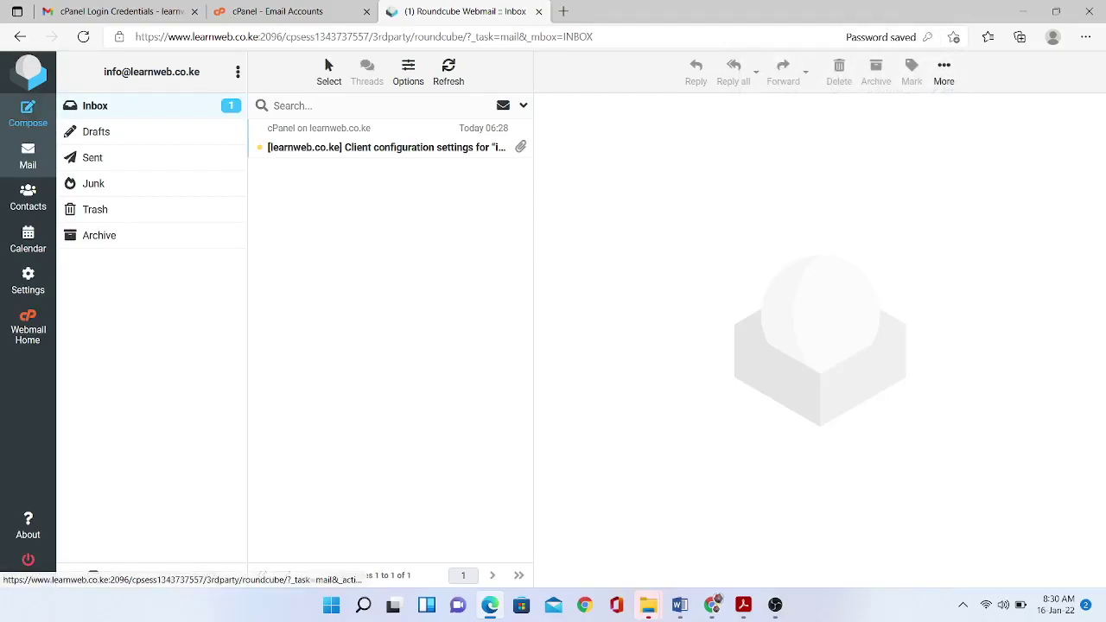
pyautogui.click(28, 114)
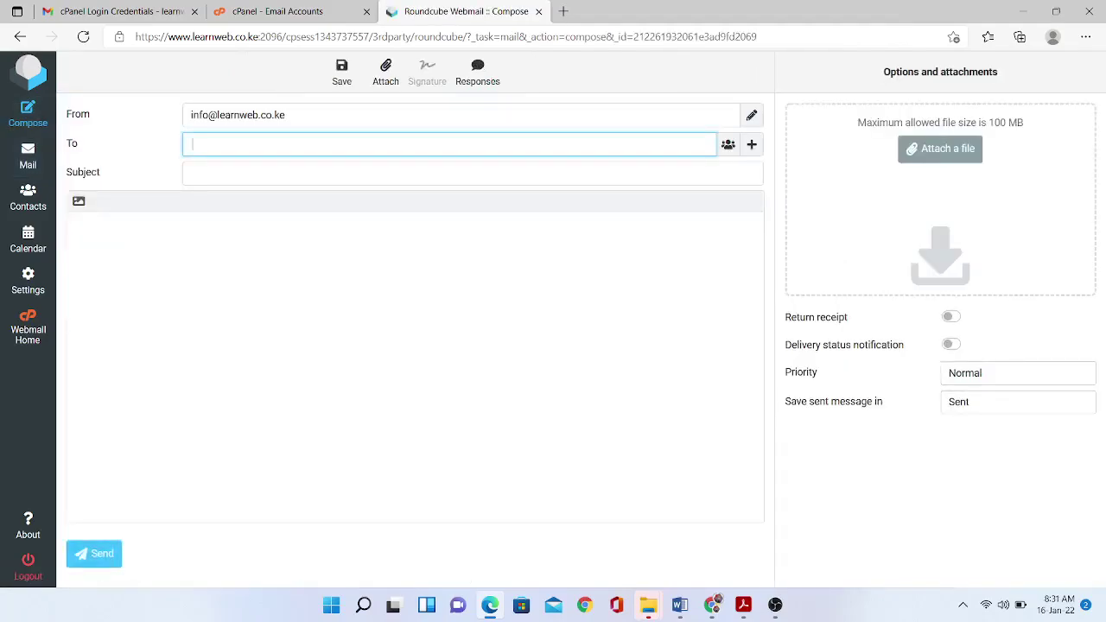
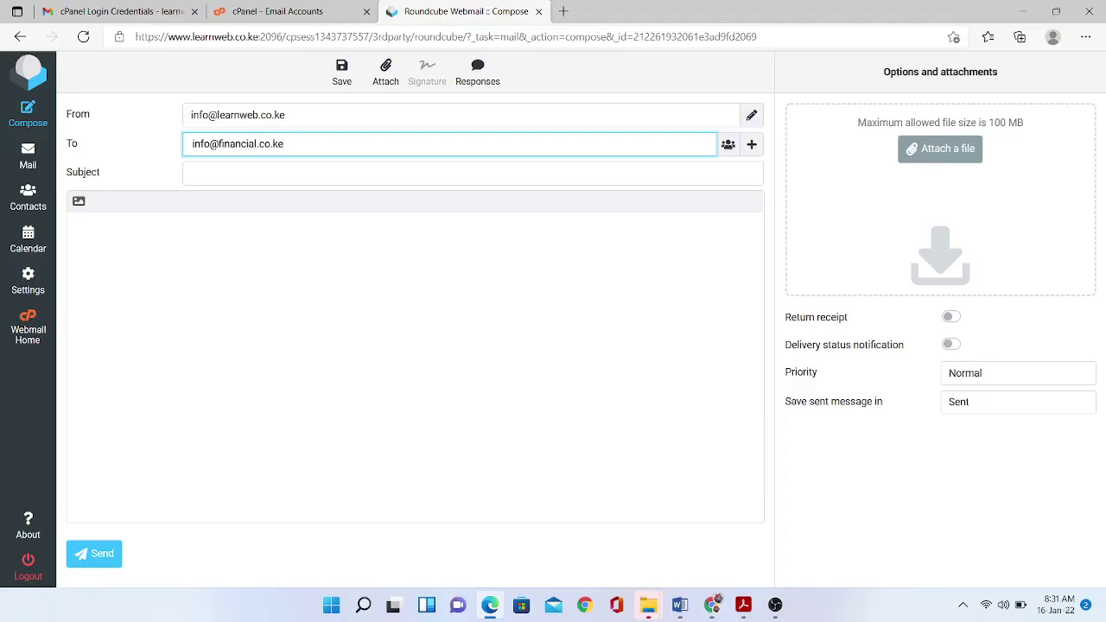
pyautogui.press('Tab')
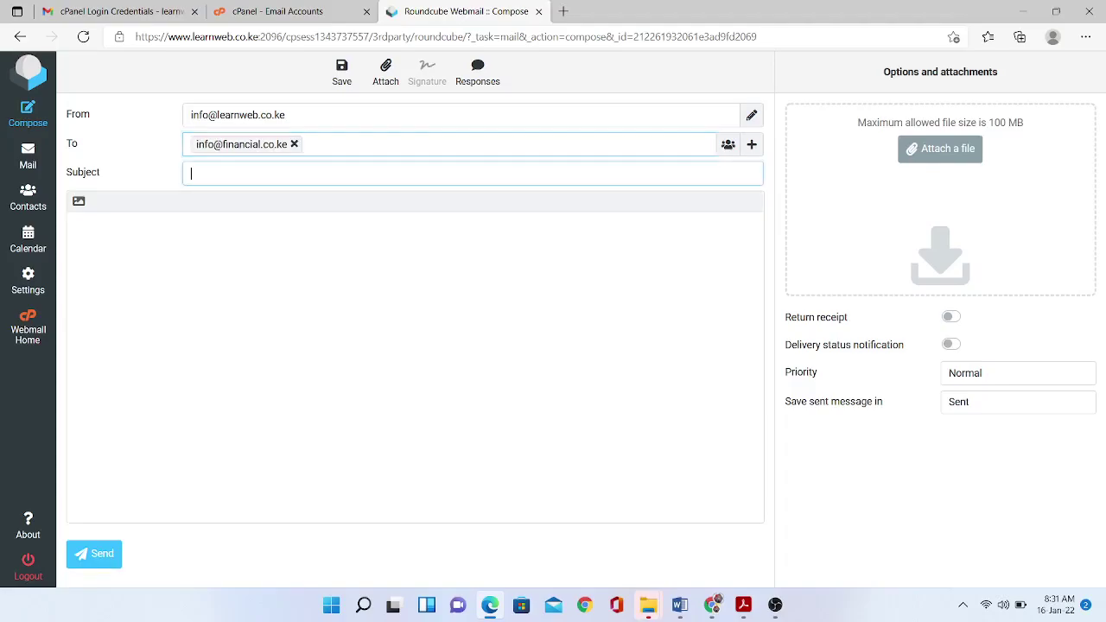
pyautogui.write('Test Email')
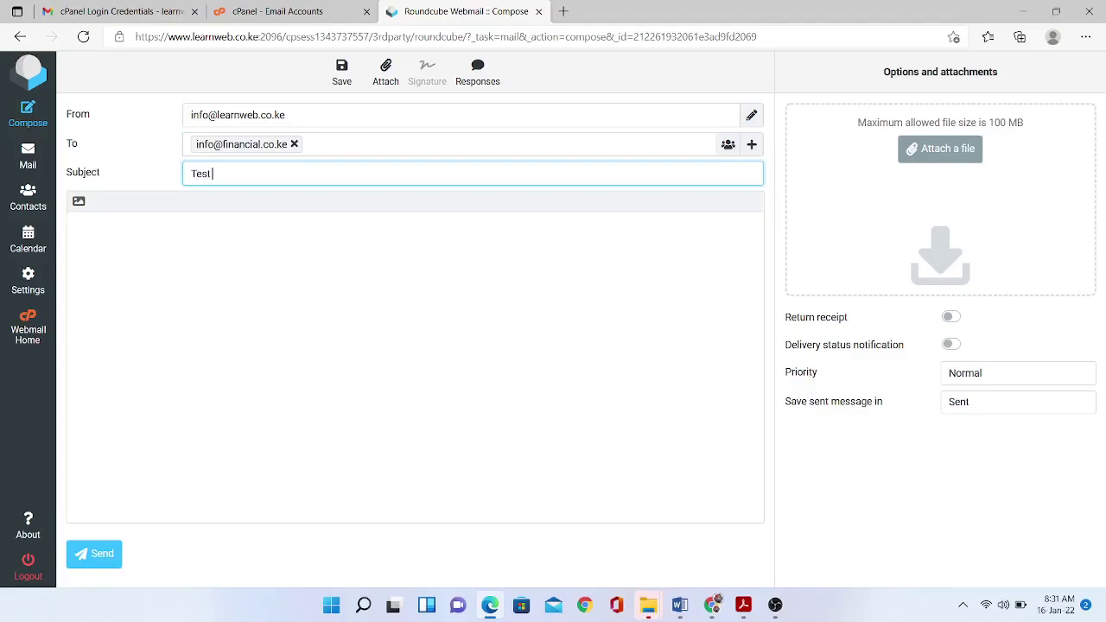
# Write 'Good morning, This is our first email. Thanks.' signed 'Warm regards, Learnweb Team' and send it.
pyautogui.press('Tab')
pyautogui.write('Good morning,')
pyautogui.press('Return')
pyautogui.write('Th')
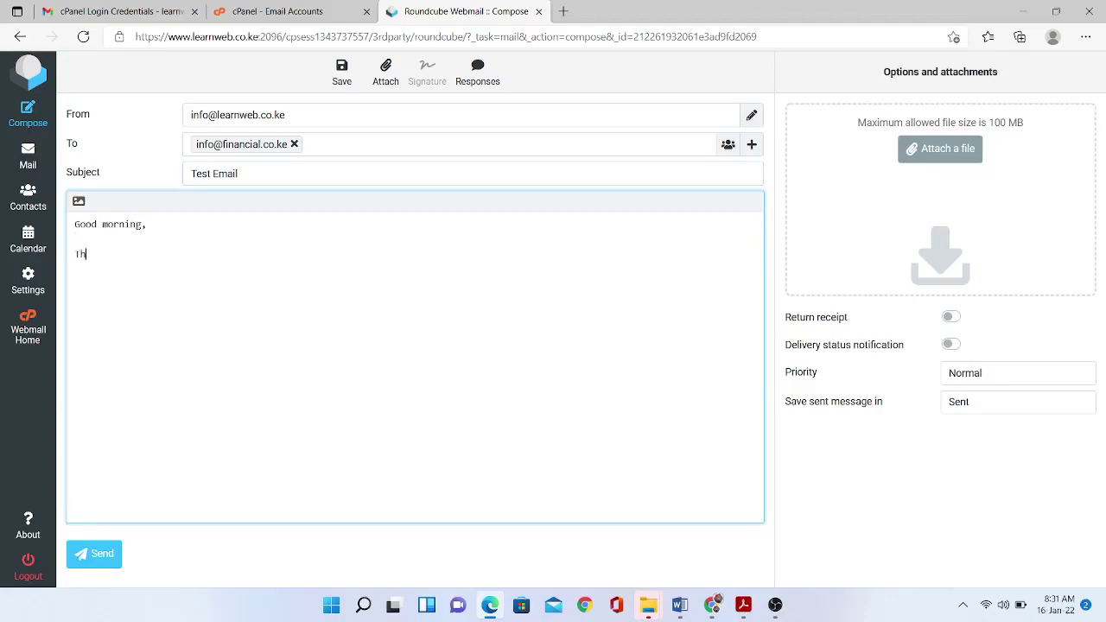
pyautogui.write('is is our first email. Thanks.')
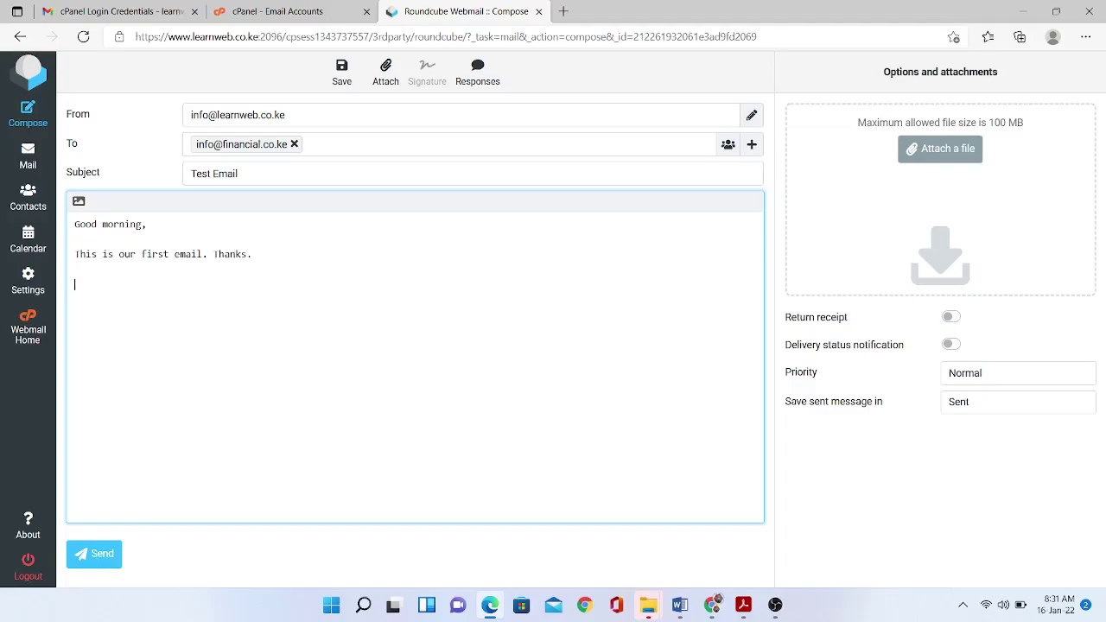
pyautogui.press('Return')
pyautogui.write('Warm reg')
pyautogui.write('ards, ')
pyautogui.write('Learnweb')
pyautogui.write(' Team')
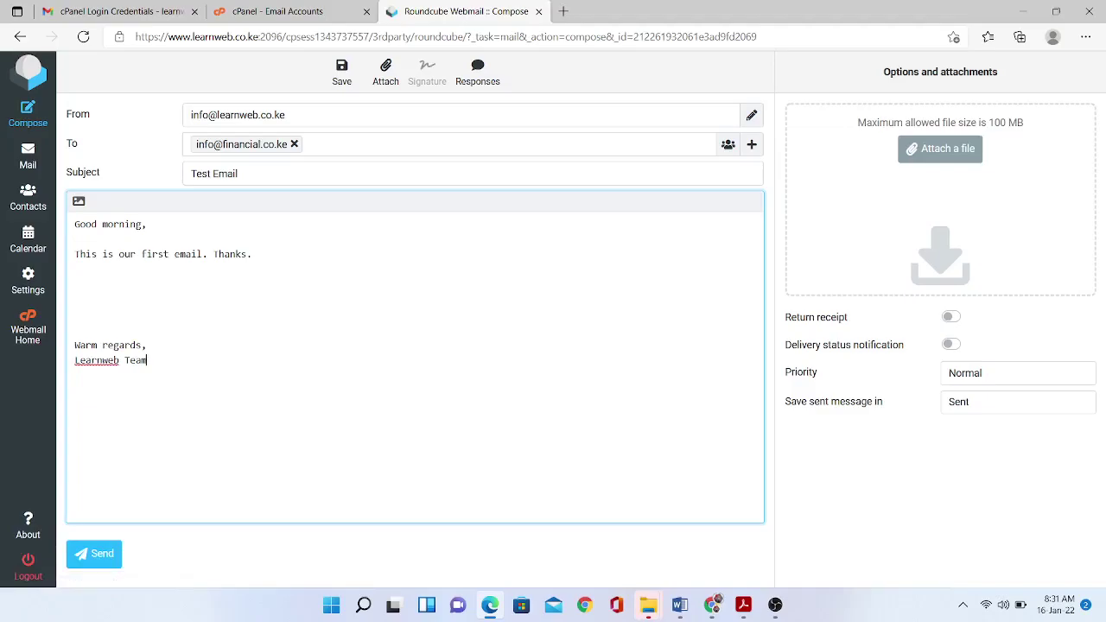
pyautogui.click(94, 554)
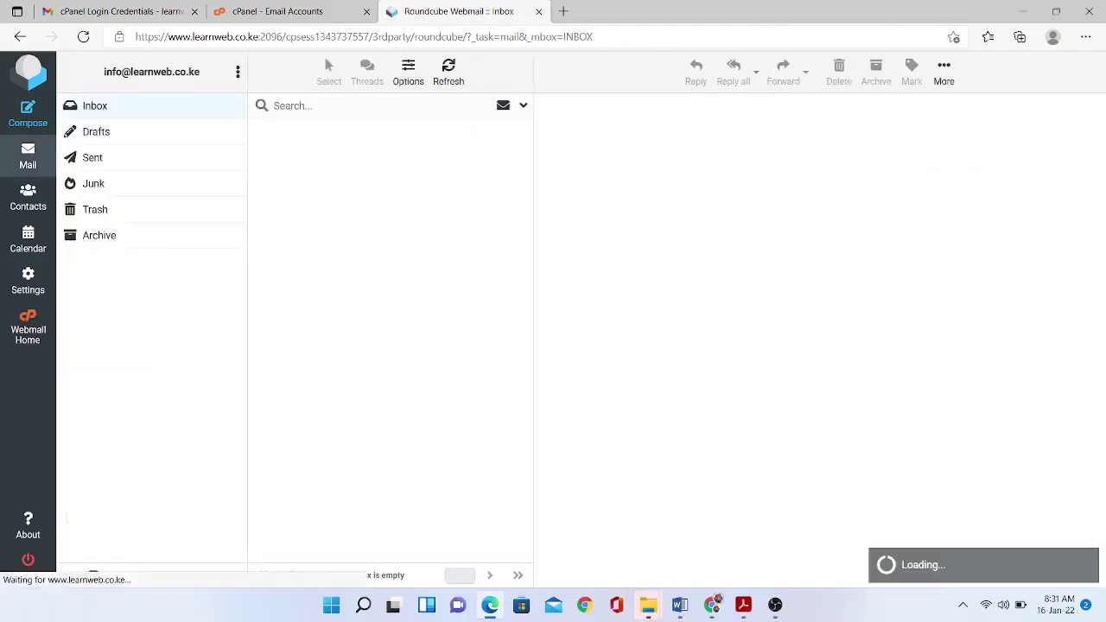
# Confirm Test Email is in the Sent folder, then log out of Roundcube.
pyautogui.click(92, 158)
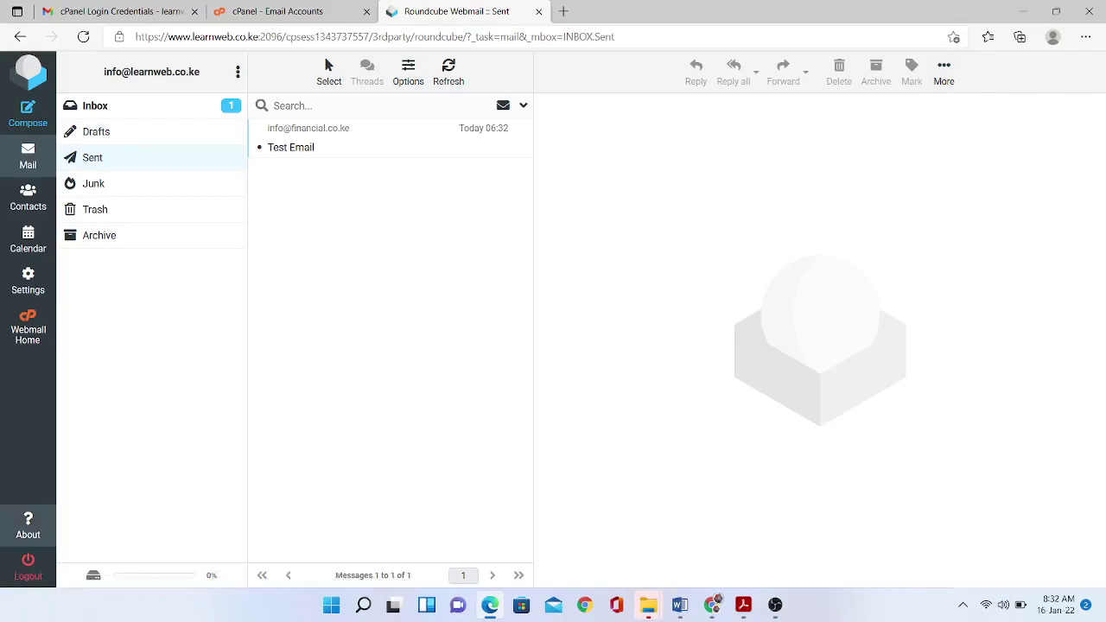
pyautogui.click(28, 570)
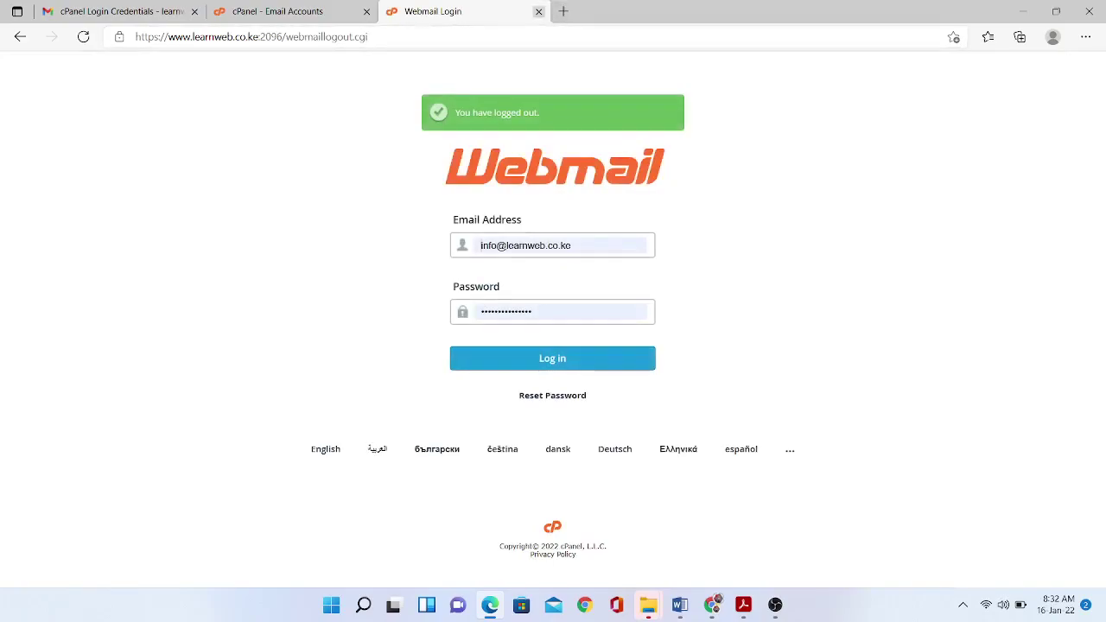
# Close the Webmail tab and launch Check Email for the info account again.
pyautogui.click(538, 11)
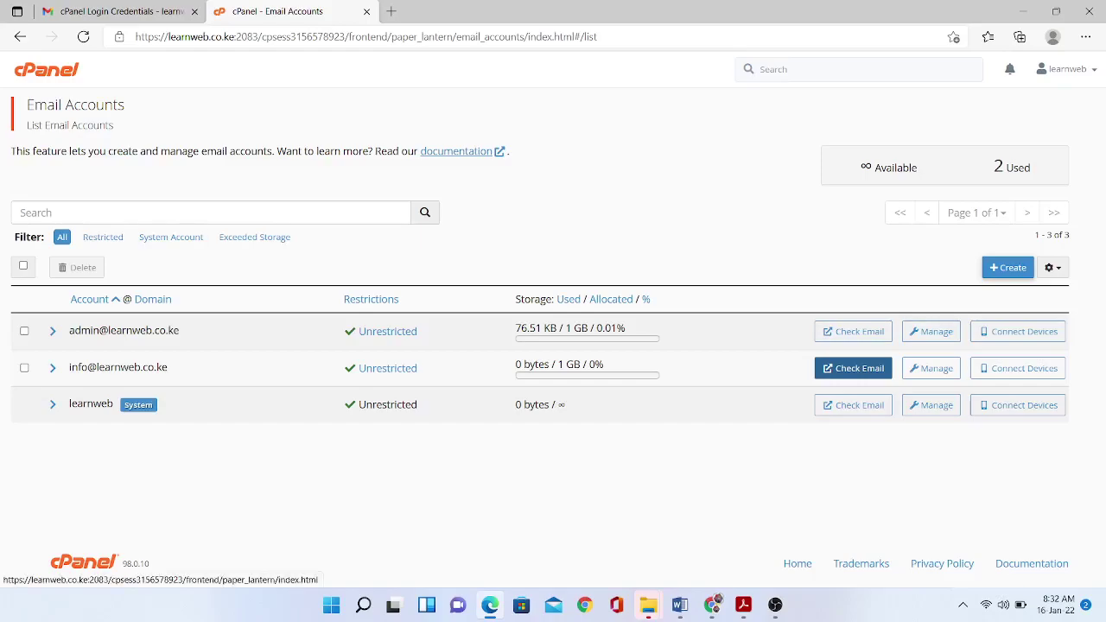
pyautogui.click(853, 368)
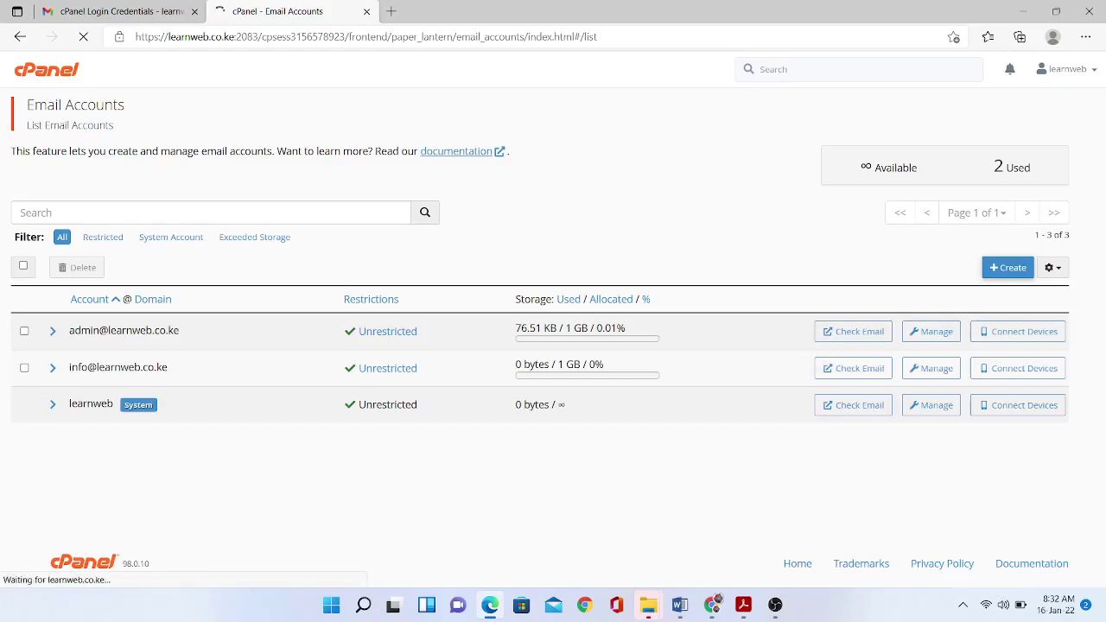